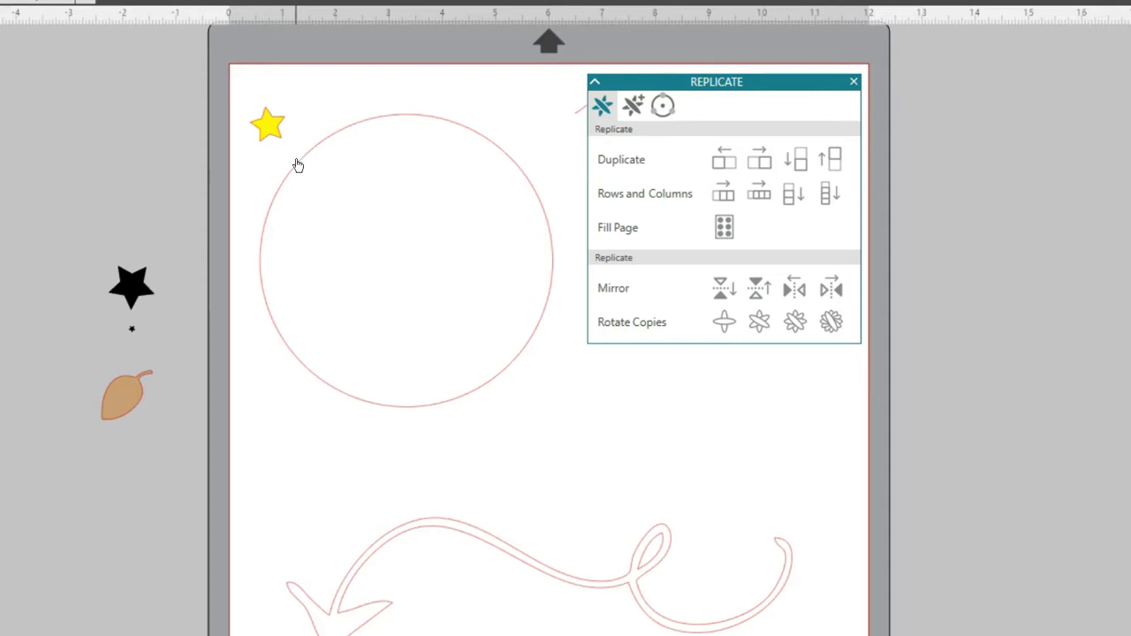
Step: Replicate the yellow star around the large circle with the Object on Path tool
left_click(271, 134)
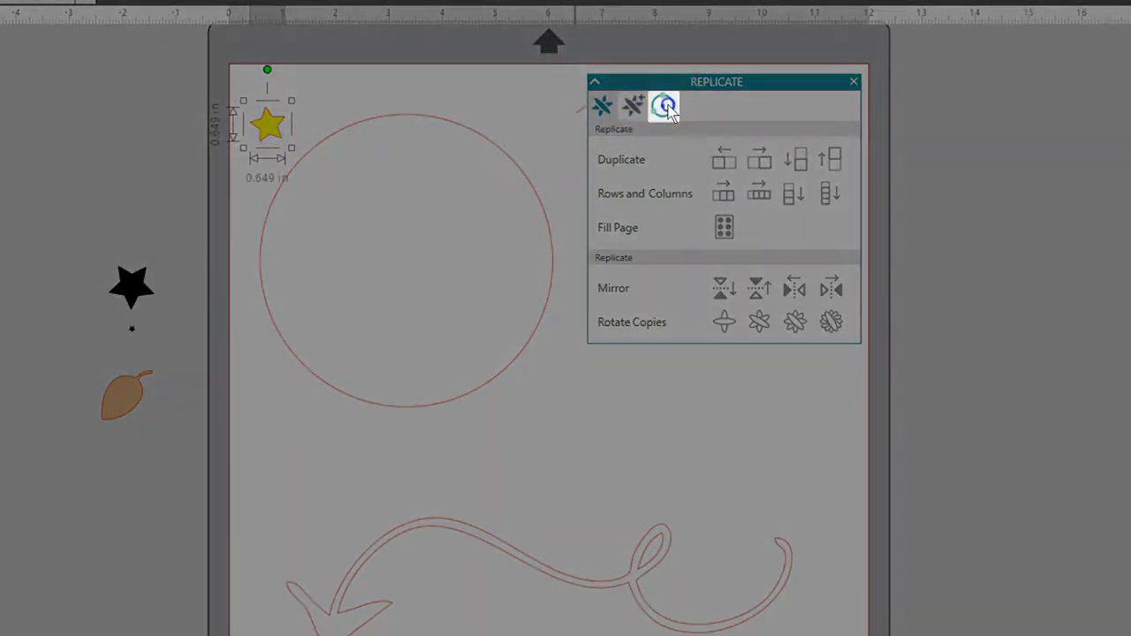
left_click(665, 106)
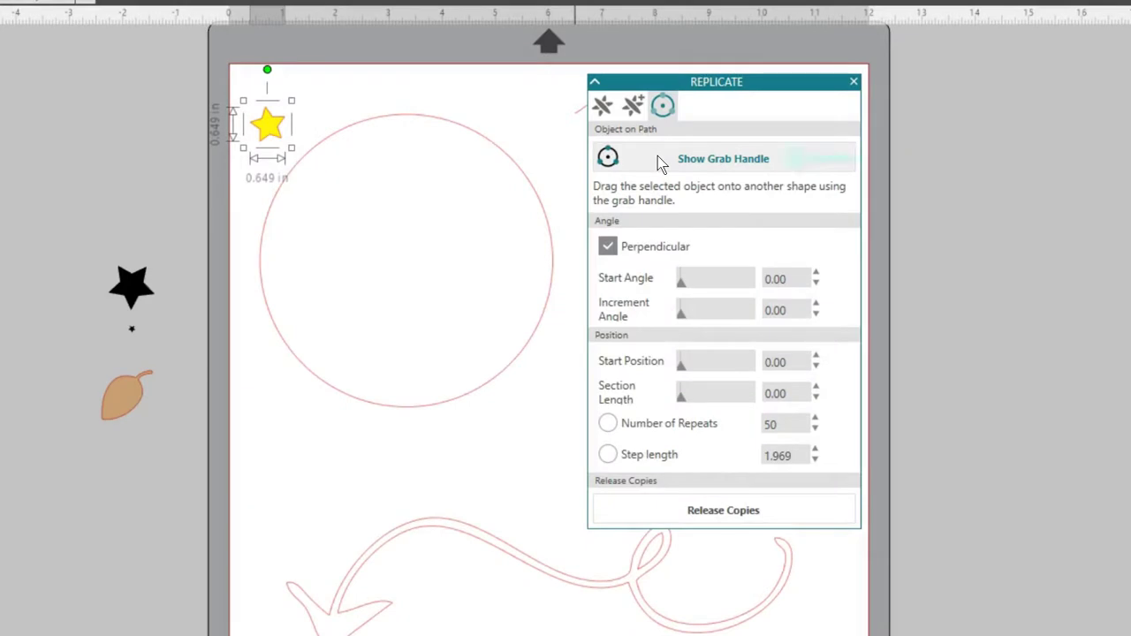
left_click(657, 157)
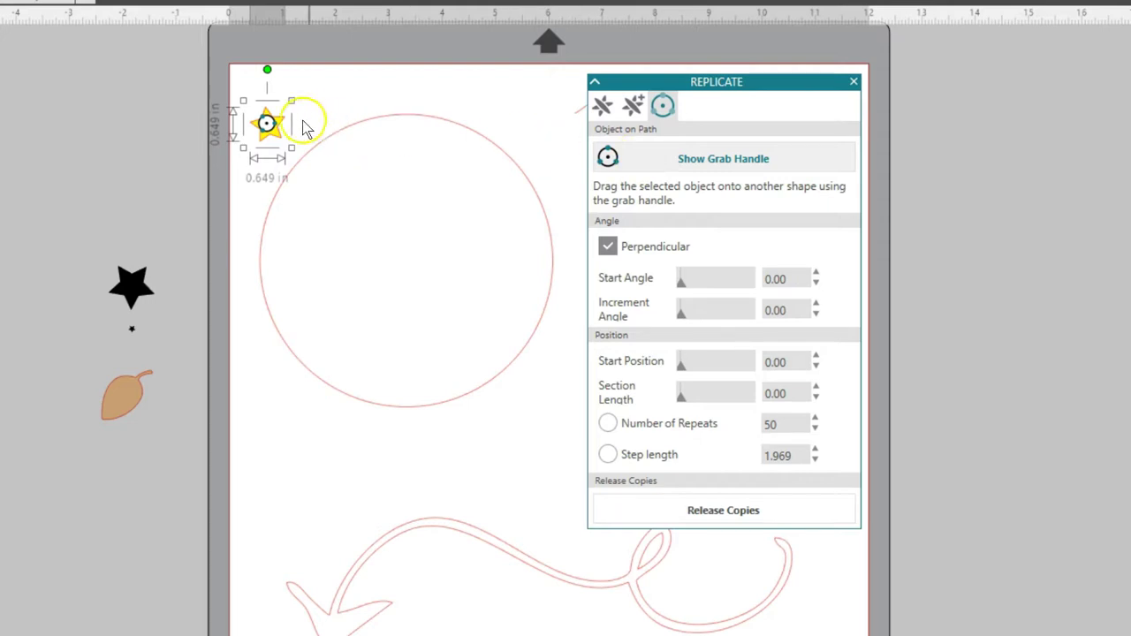
left_click_drag(267, 123, 300, 160)
left_click(379, 212)
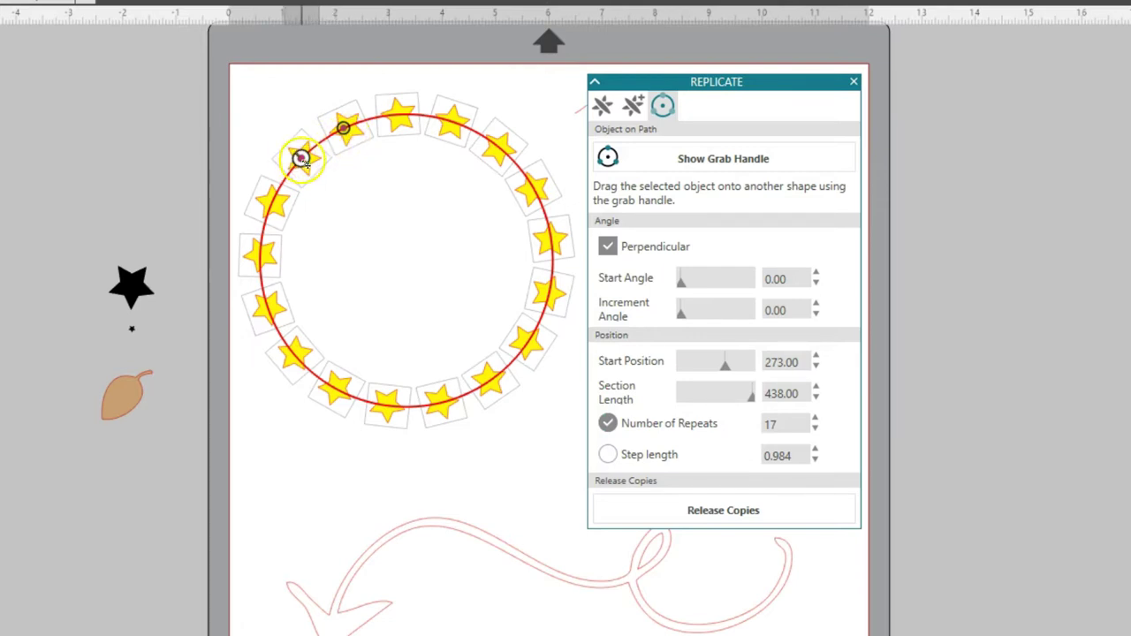
Step: Slide the stars around the circle to start position 269, and try a section length of 332 before restoring it to 438
mouse_move(302, 159)
left_mouse_down()
mouse_move(362, 119)
mouse_move(376, 125)
mouse_move(331, 126)
mouse_move(268, 225)
mouse_move(297, 167)
left_mouse_up()
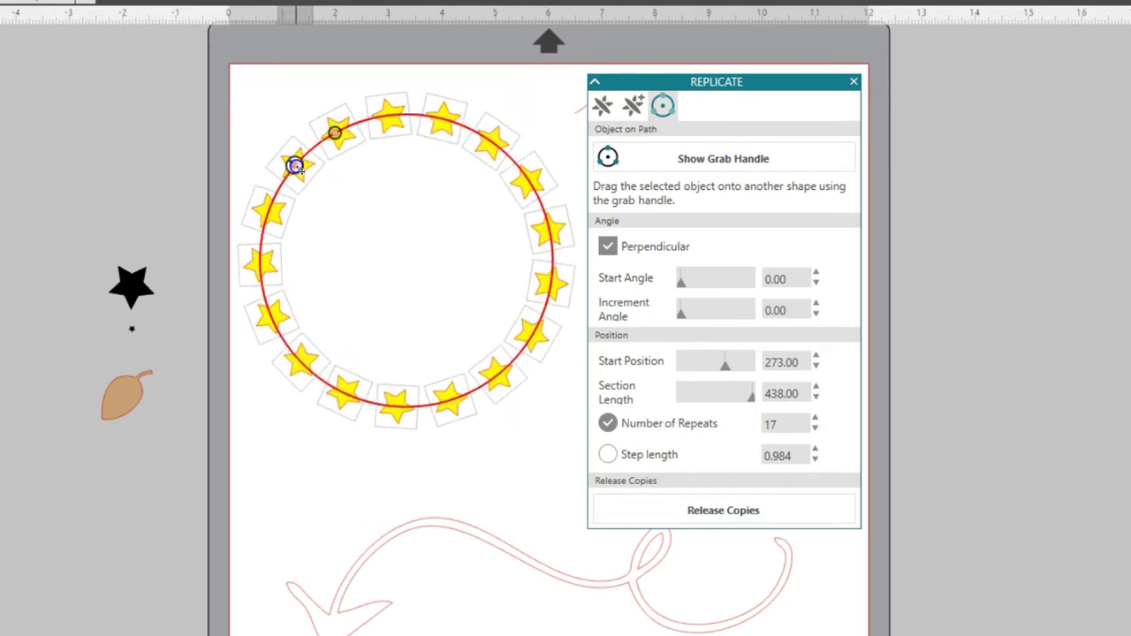
left_click(331, 181)
left_click(297, 174)
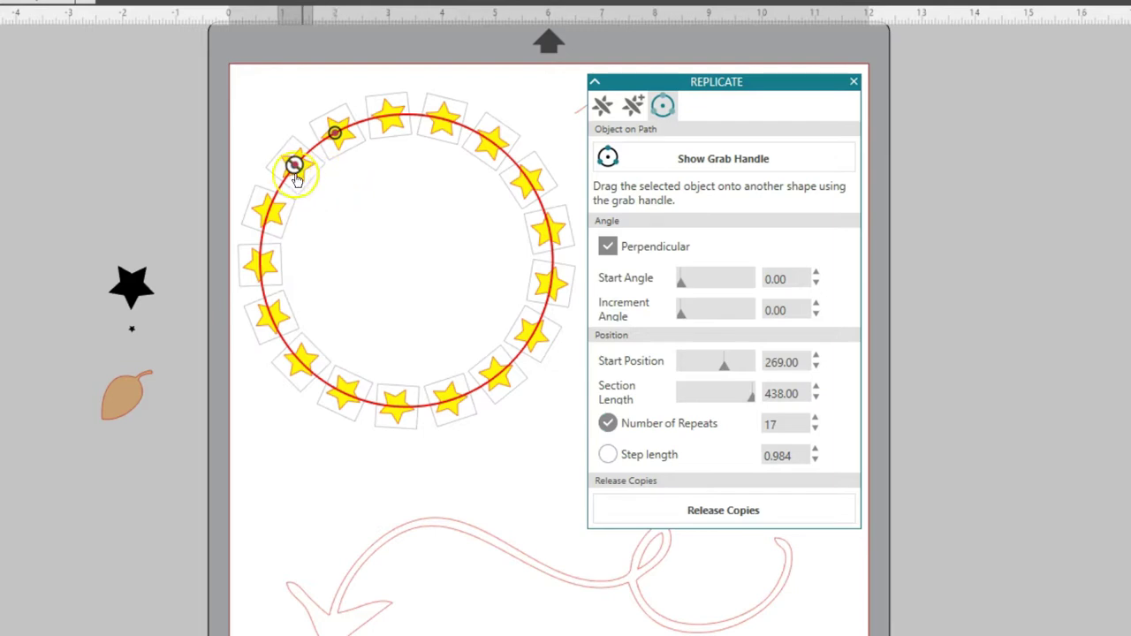
left_click_drag(289, 183, 303, 381)
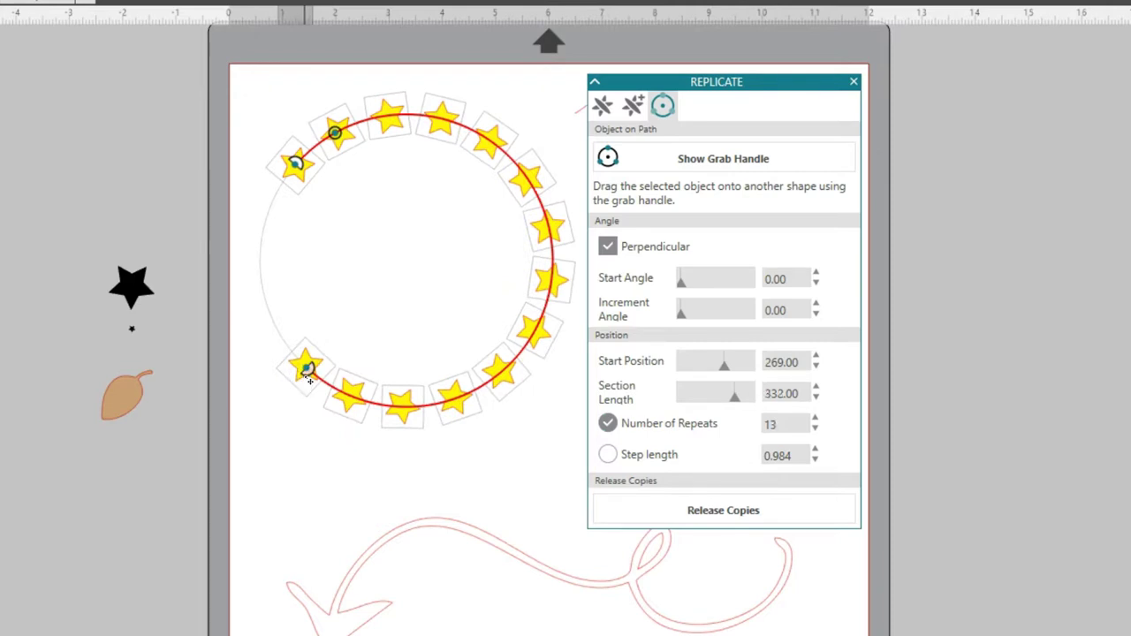
left_click_drag(306, 372, 295, 165)
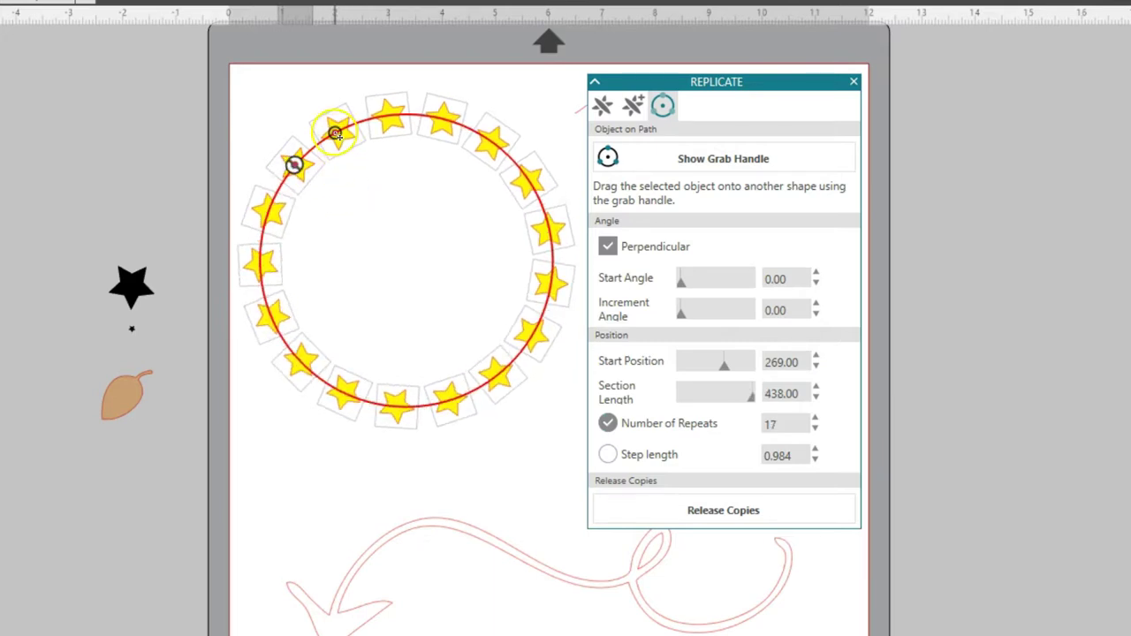
Step: Tighten the spacing of the stars on the circle to 23 repeats
mouse_move(336, 134)
left_mouse_down()
mouse_move(377, 120)
mouse_move(329, 133)
mouse_move(311, 152)
mouse_move(326, 142)
left_mouse_up()
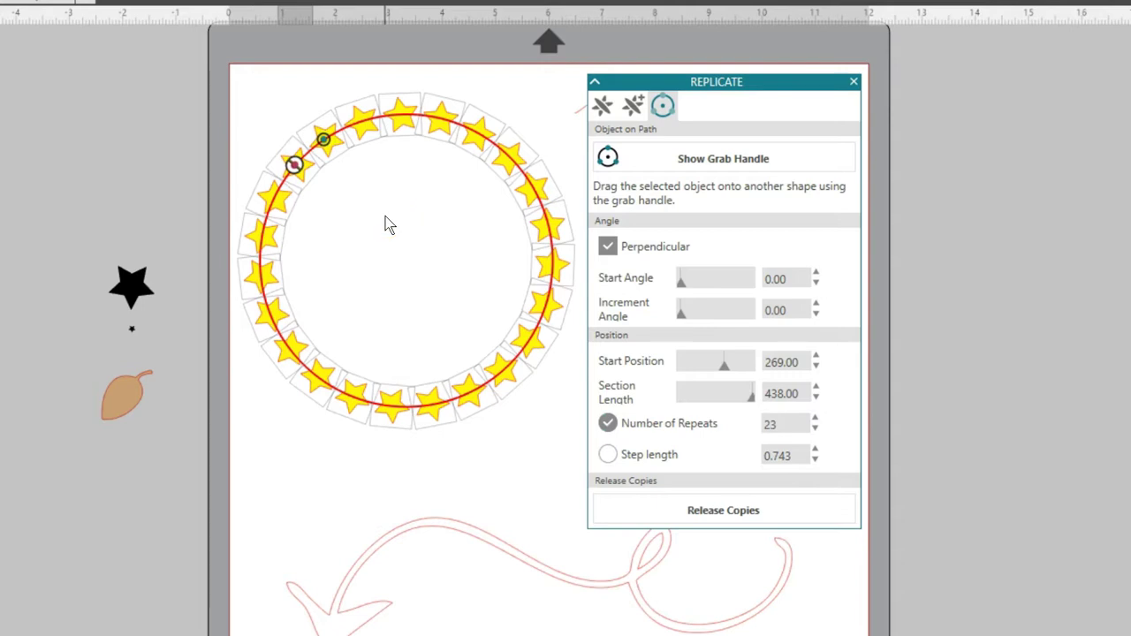
left_click(373, 202)
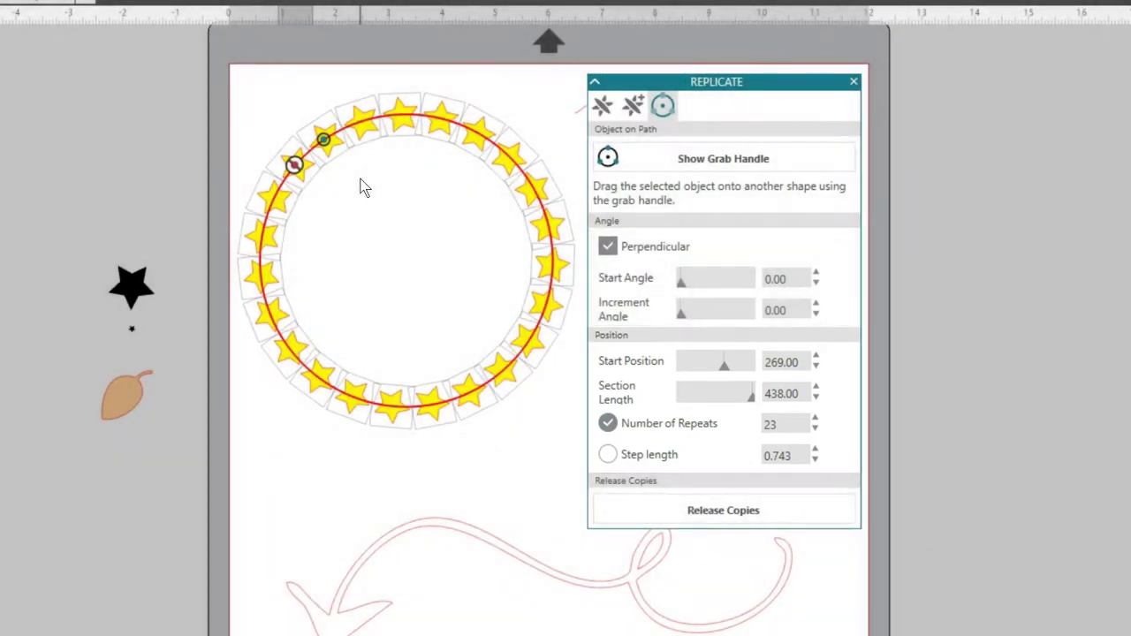
left_click(358, 178)
Step: Slide the stars around the circle to start position 292 and widen their spacing to 16 repeats
left_click_drag(295, 165, 382, 116)
left_click(368, 120)
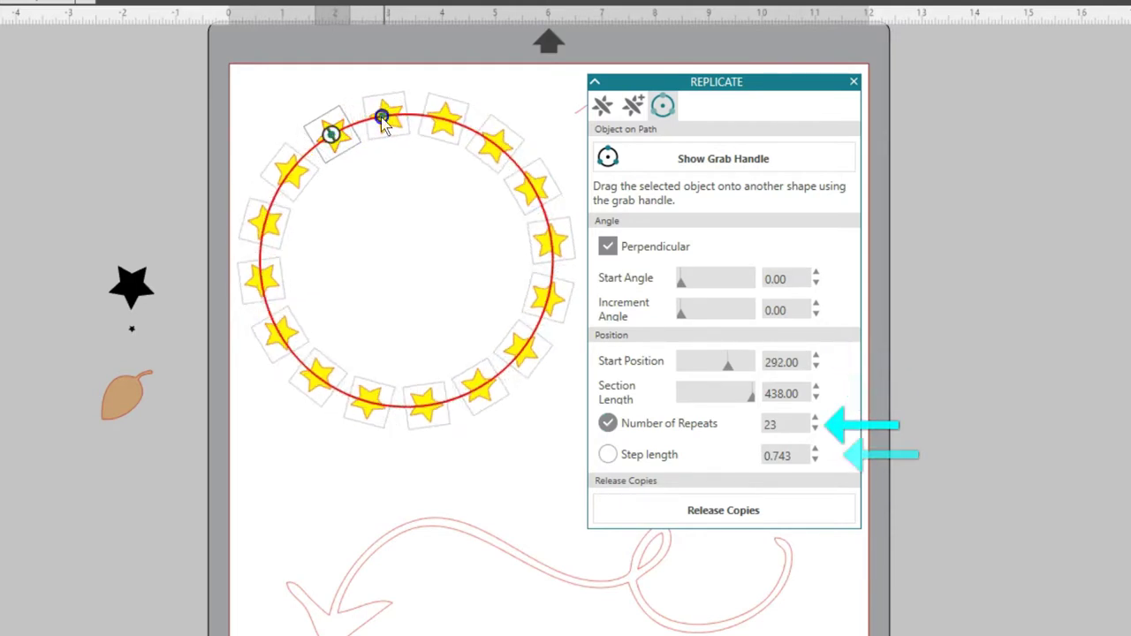
left_click(396, 204)
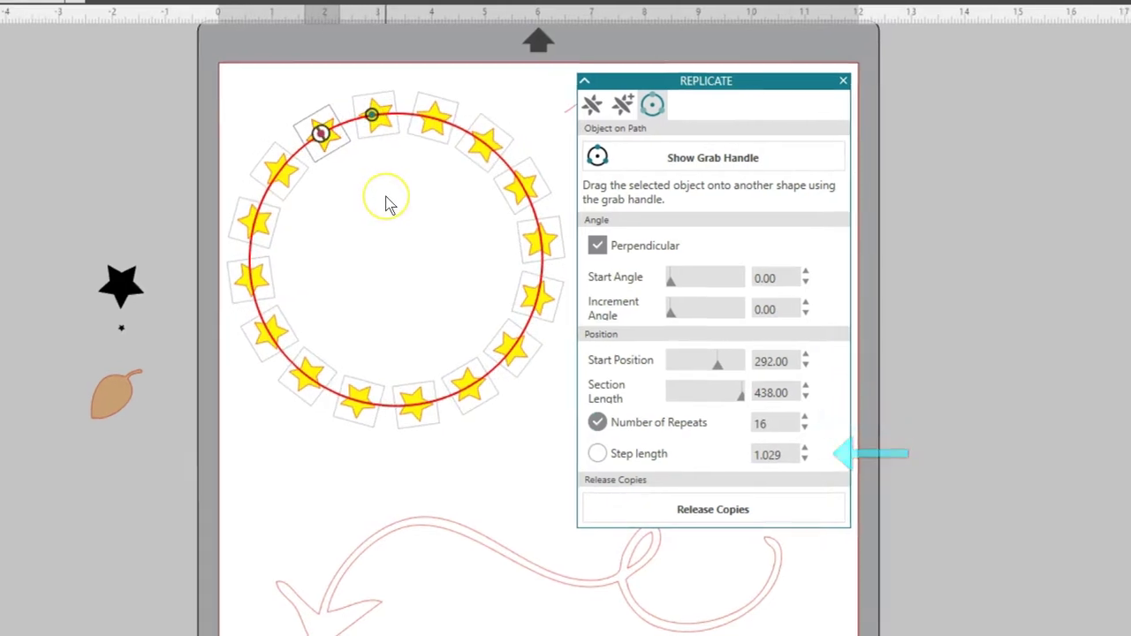
Step: Move the Replicate panel off the page and replicate the brown leaf along the curled line with Object on Path
left_click(649, 82)
left_click_drag(607, 70, 914, 58)
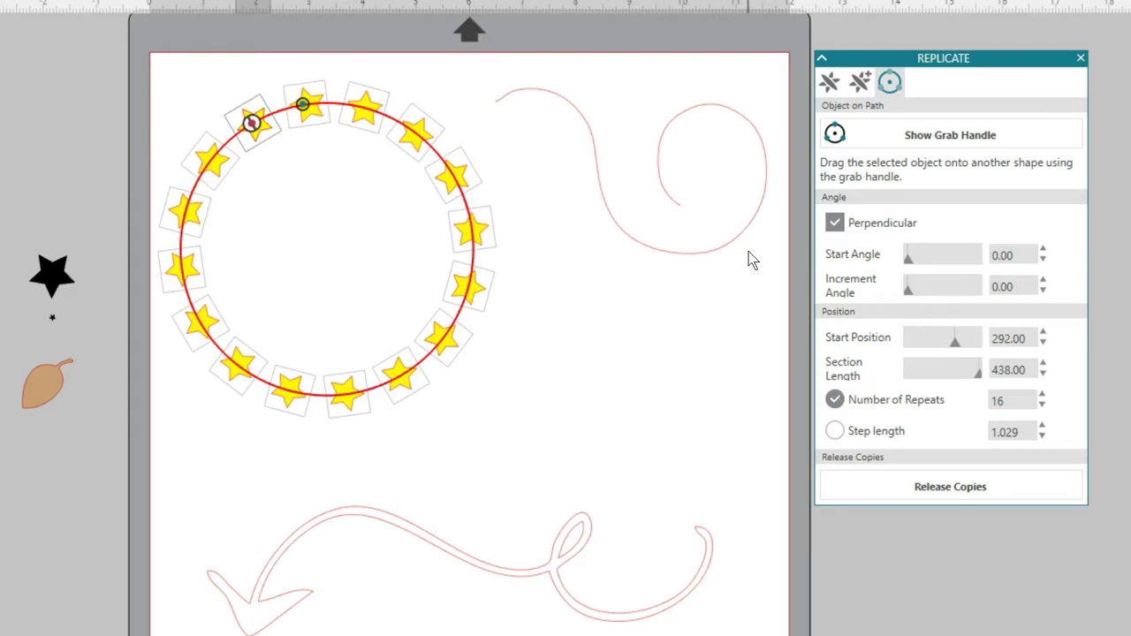
left_click_drag(41, 383, 492, 101)
left_click(881, 137)
Step: Set the leaf copies to 12 repeats, widen their spacing to 9 repeats, and rotate them to a start angle of 104
double_click(997, 401)
type("100")
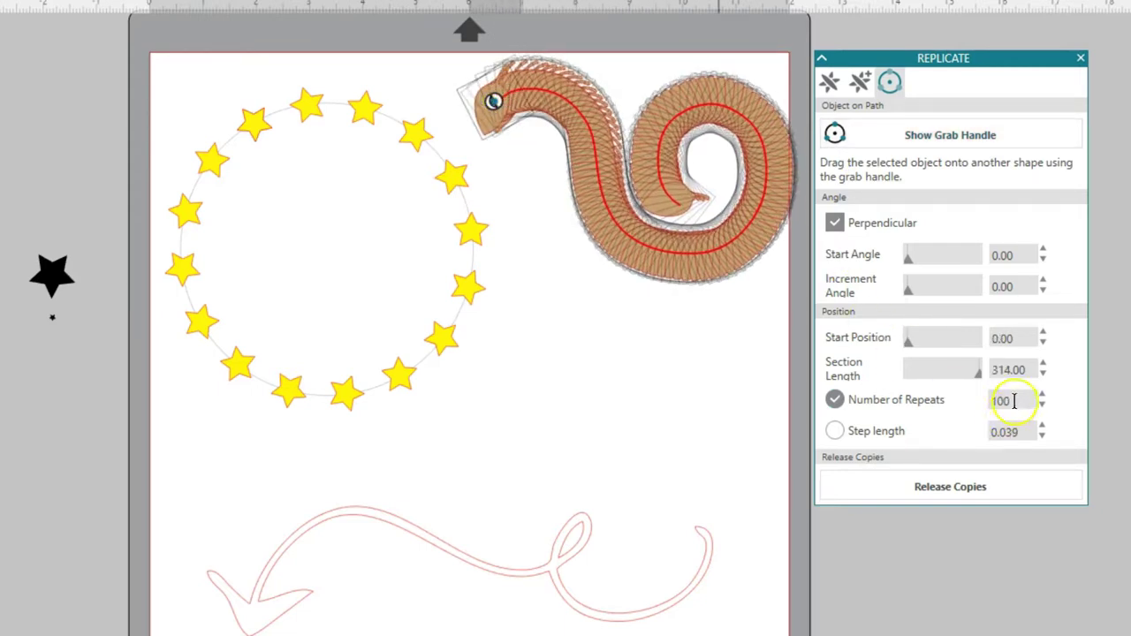
key("Return")
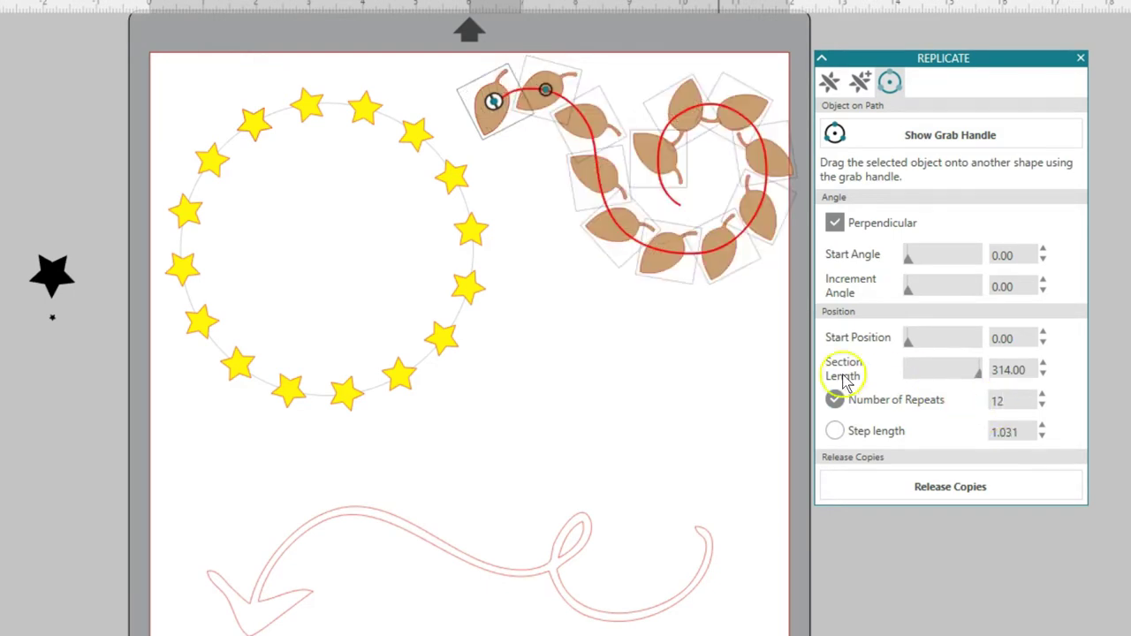
left_click_drag(548, 103, 554, 94)
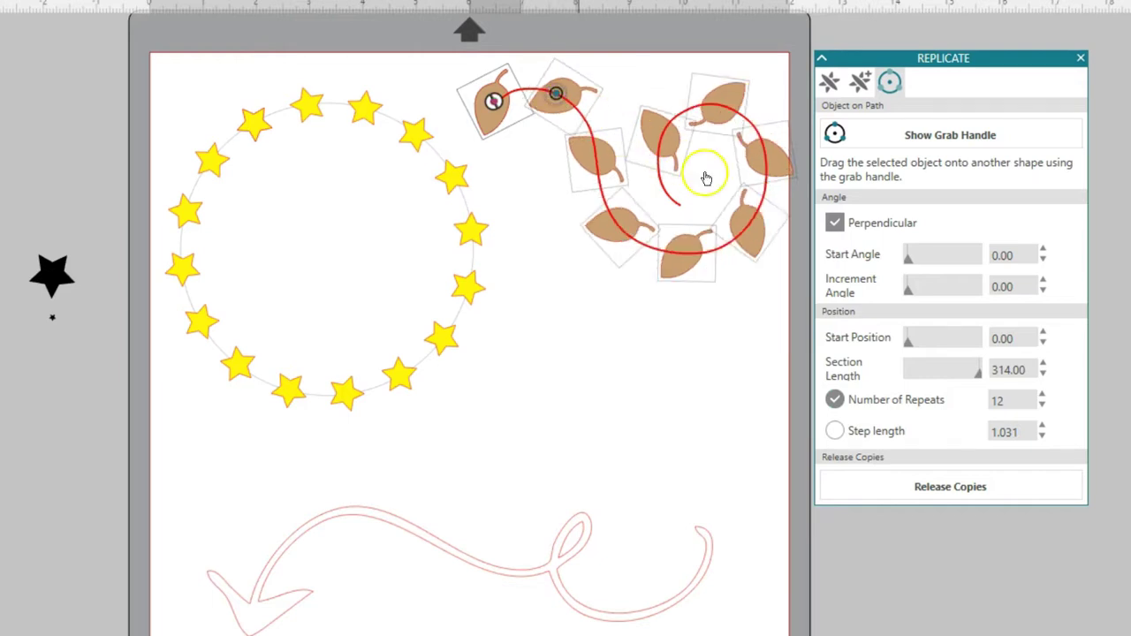
left_click_drag(908, 256, 908, 288)
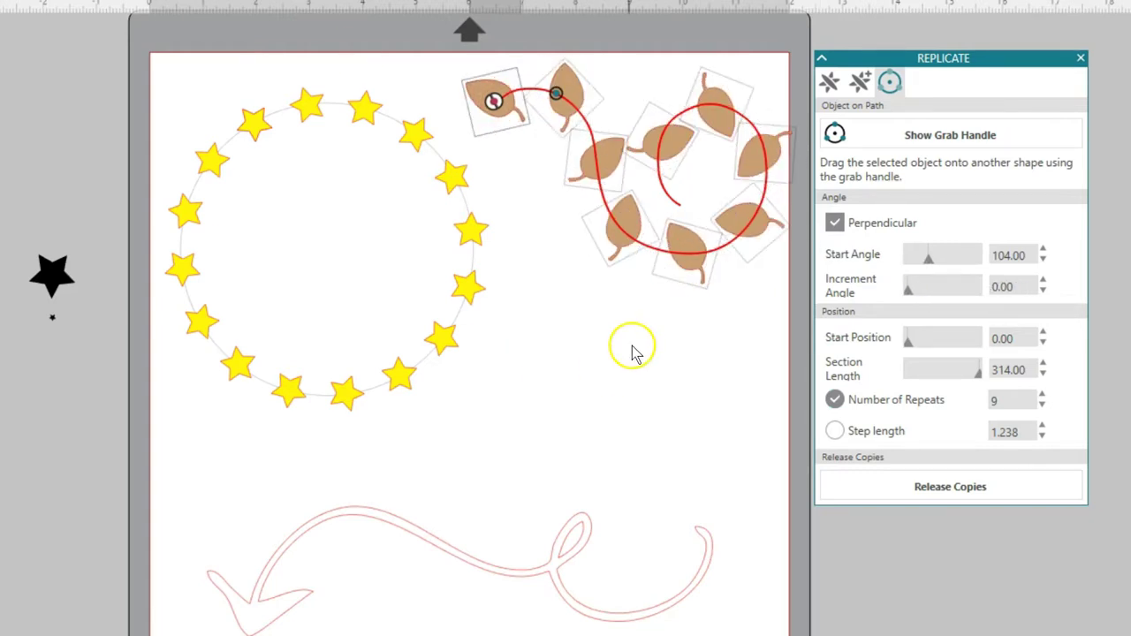
Step: Turn off the leaves' Perpendicular alignment to compare, and turn it back on
left_click(836, 224)
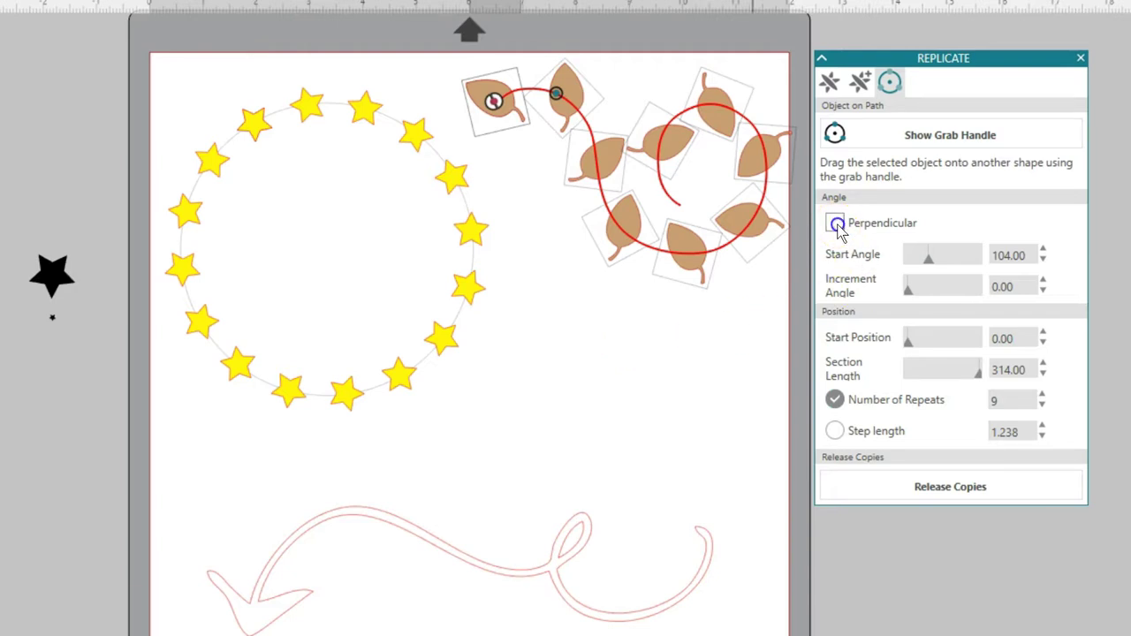
left_click(838, 225)
left_click(836, 224)
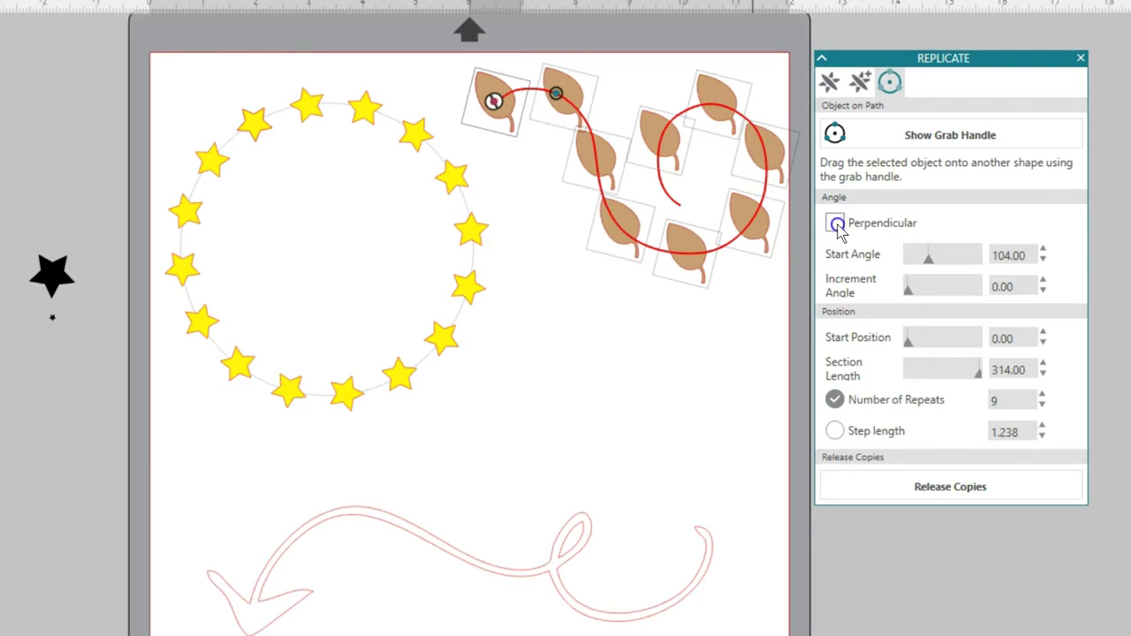
left_click(836, 225)
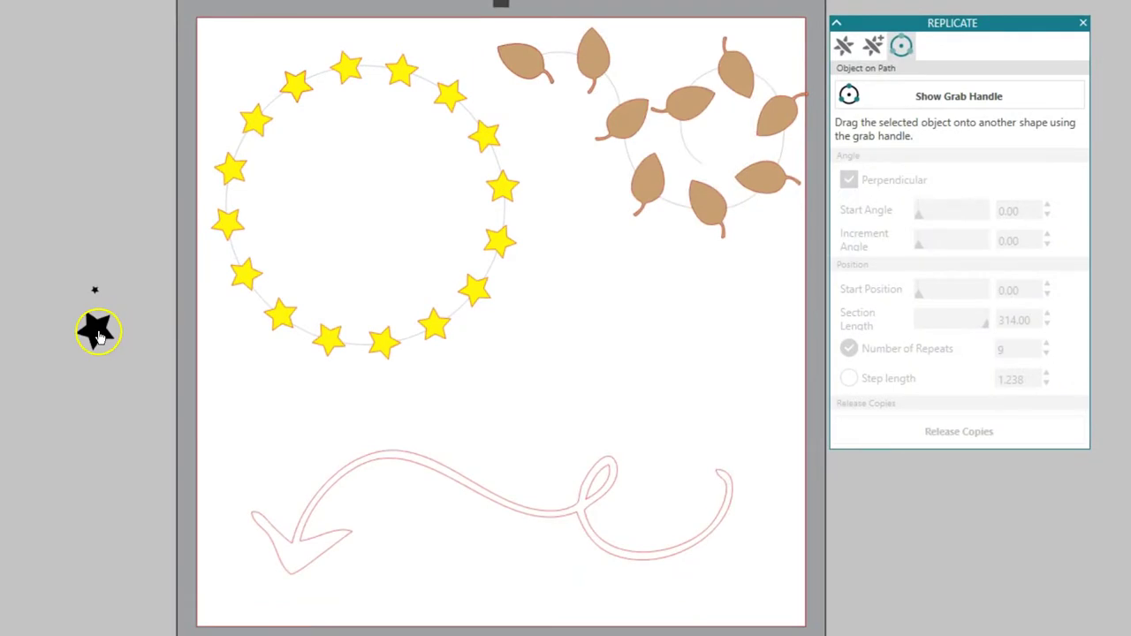
Step: Replicate the large black star along the swirly arrow with Object on Path
left_click_drag(99, 335, 306, 423)
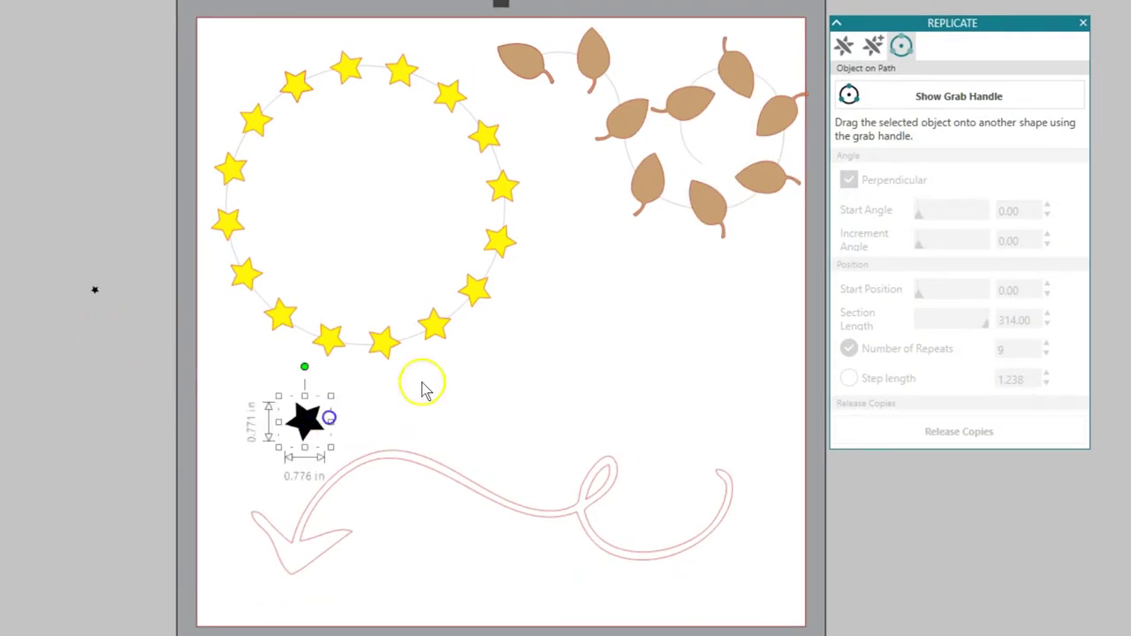
left_click(850, 95)
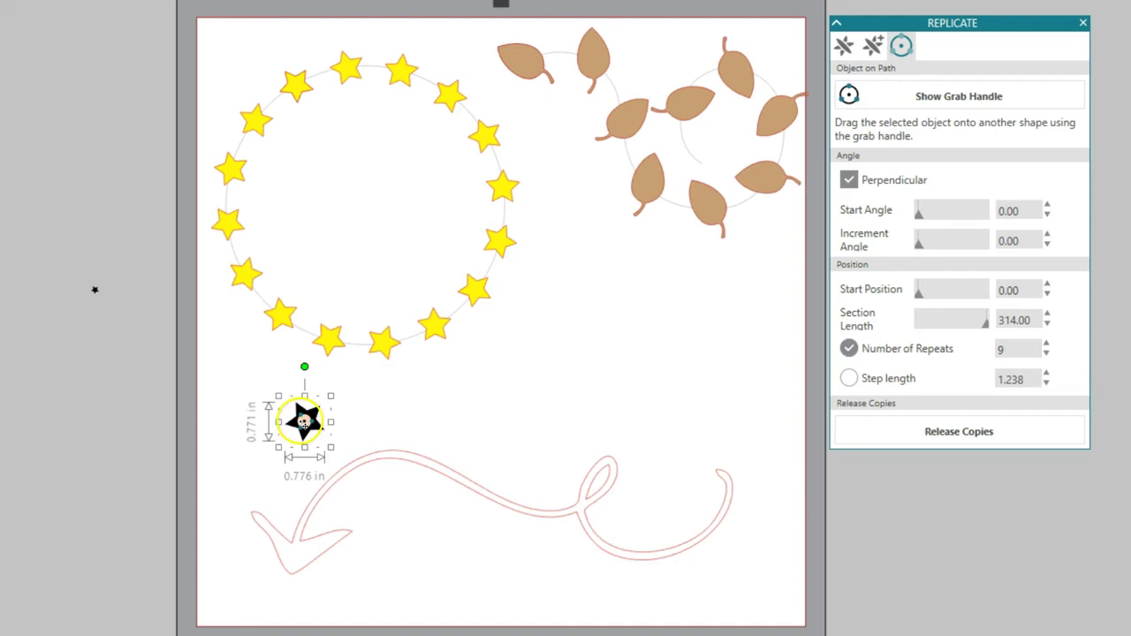
left_click_drag(308, 424, 320, 485)
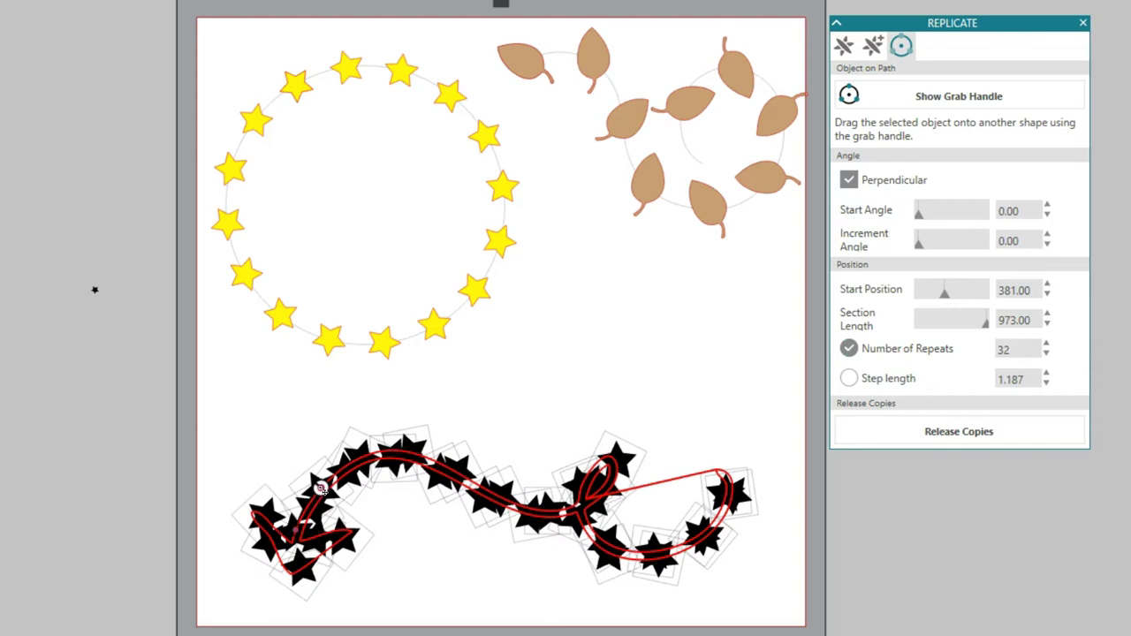
Step: Pull the large black star off the page and replicate the small black star along the swirly arrow with 94 repeats
left_click_drag(298, 472, 96, 408)
left_click(235, 411)
left_click_drag(304, 466, 324, 485)
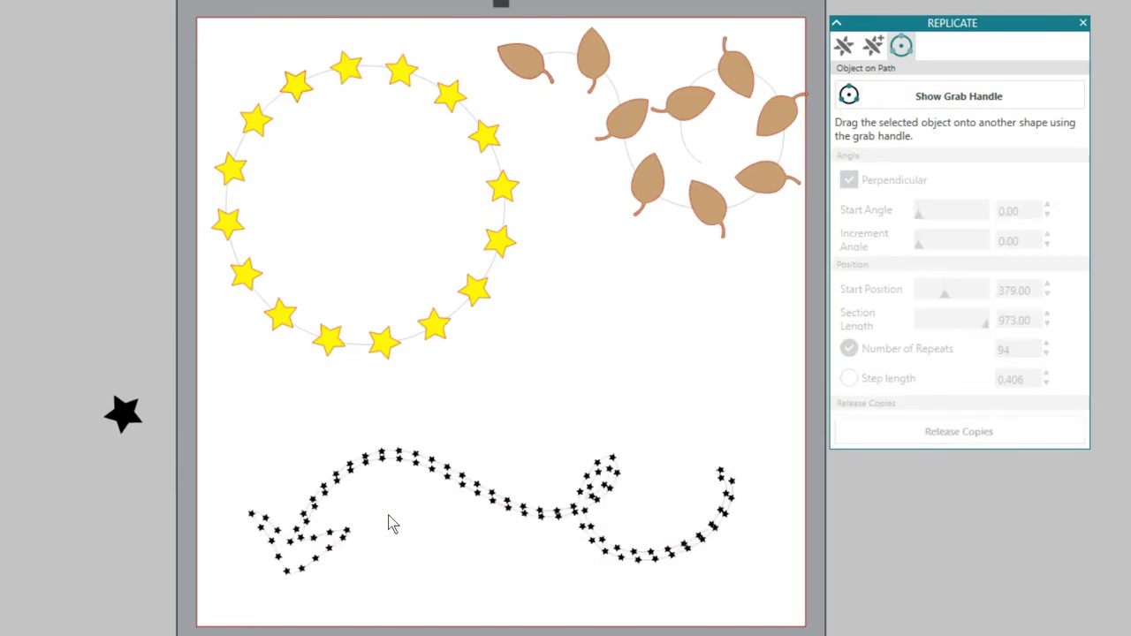
Step: Select the small stars on the swirly arrow and release the copies from their path
left_click_drag(450, 487, 484, 515)
left_click(492, 511)
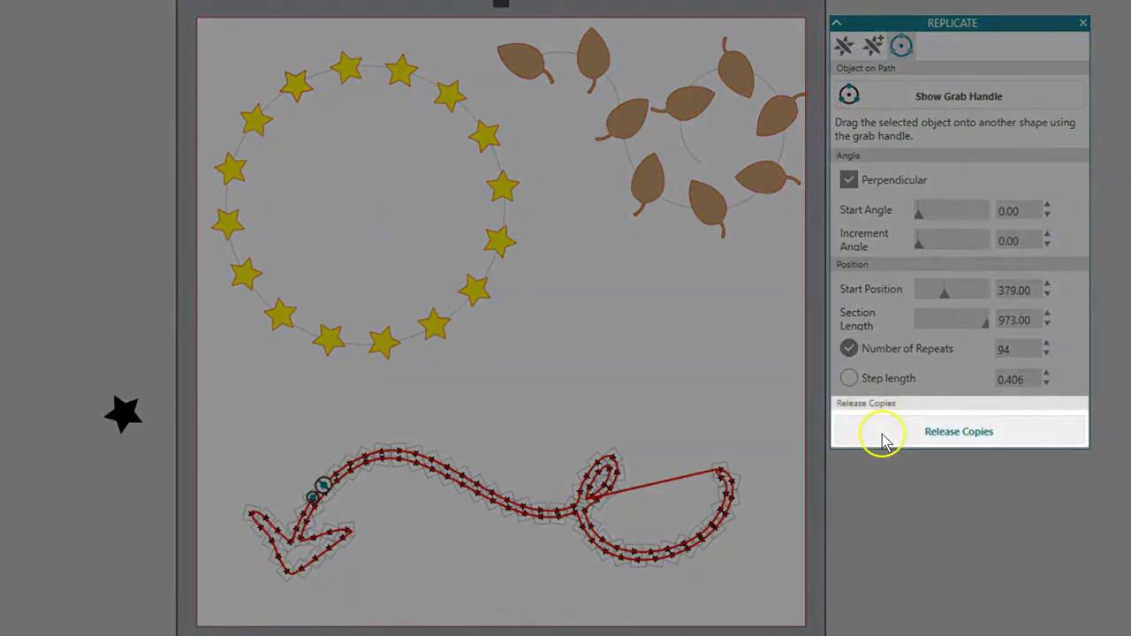
left_click(883, 433)
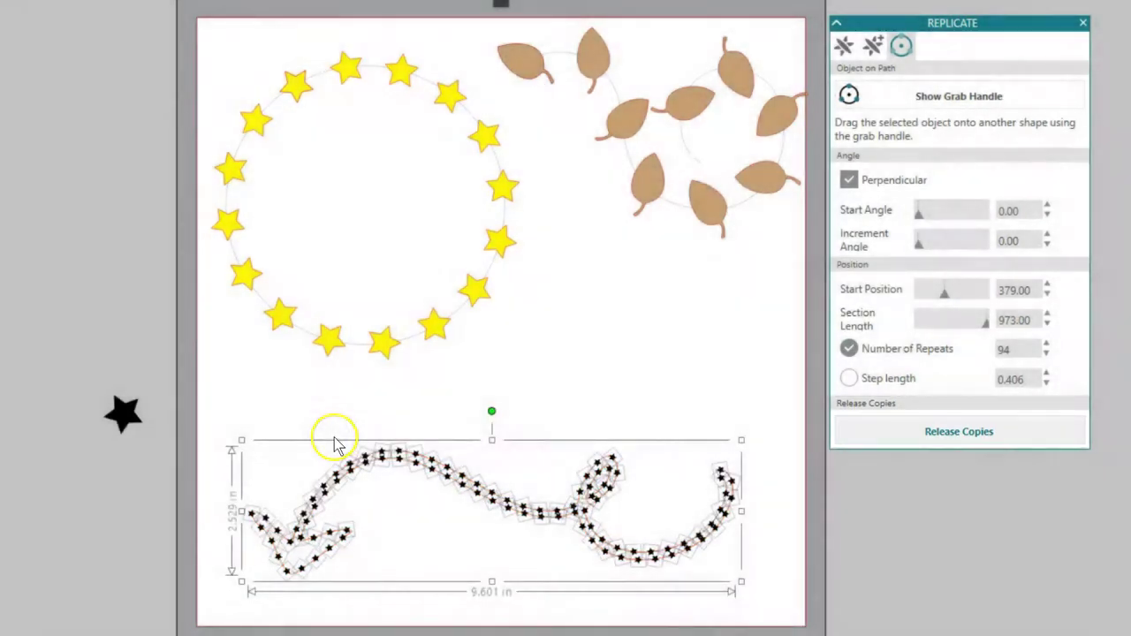
Step: Move individual released stars away from the swirly arrow
left_click(334, 438)
left_click_drag(365, 454, 330, 445)
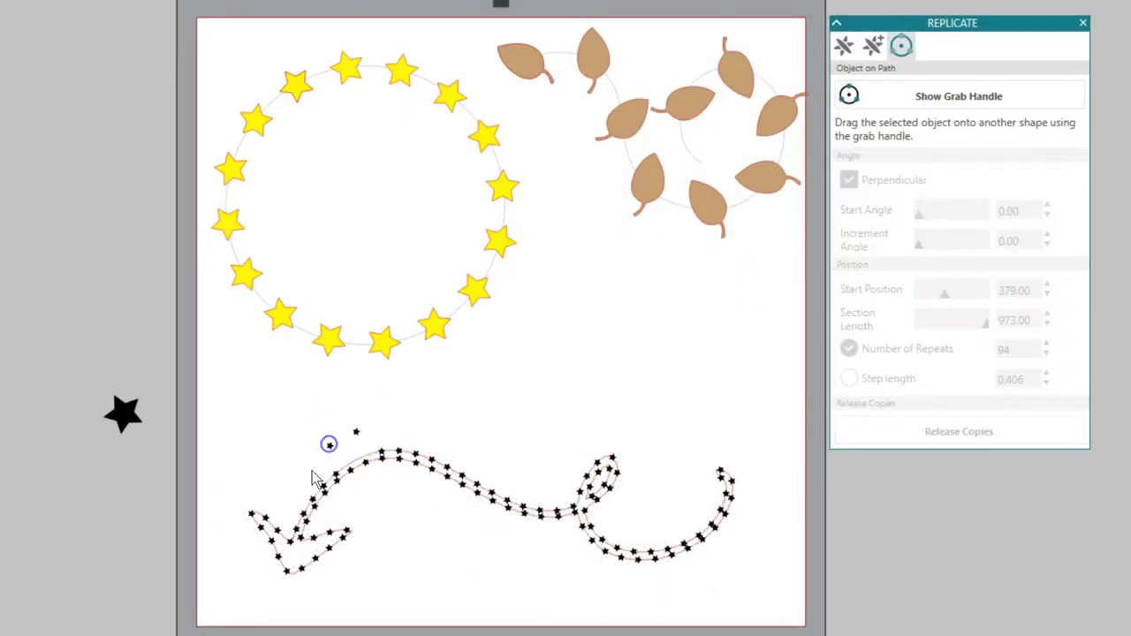
left_click(315, 491)
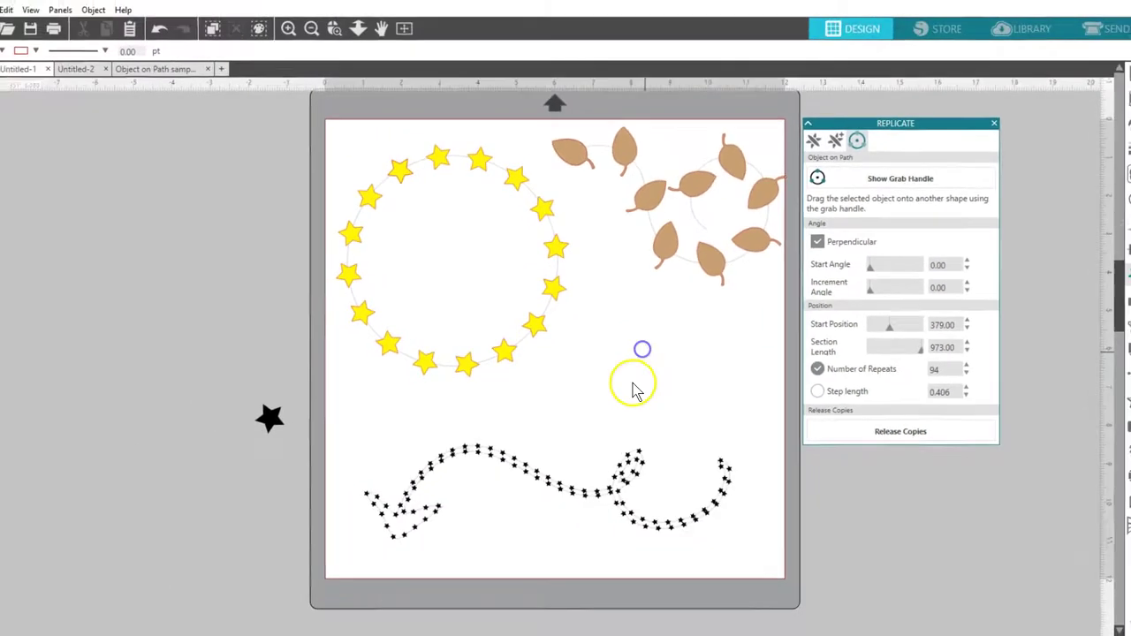
Step: Deselect everything, preview the cut lines in the Send view, and return to the Design view
left_click(633, 389)
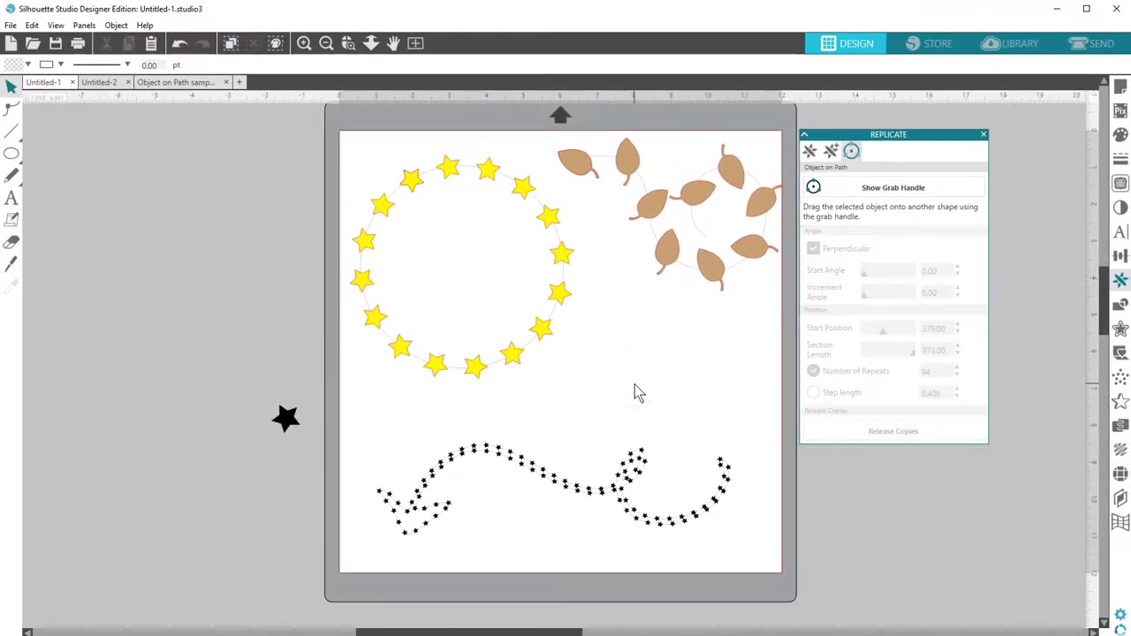
left_click(1099, 44)
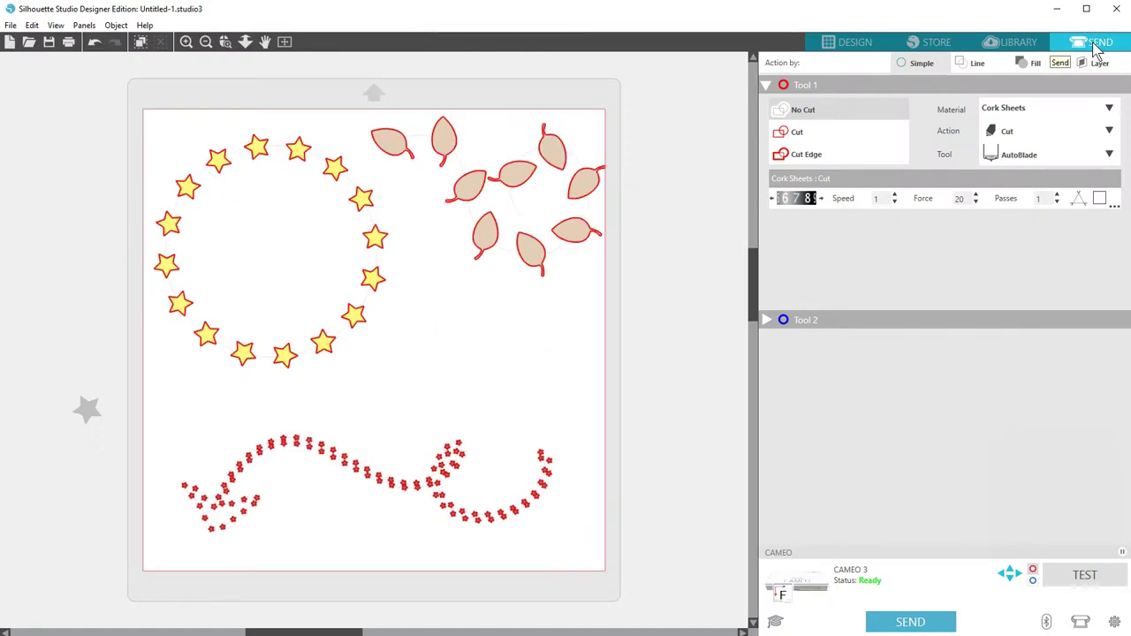
left_click(855, 46)
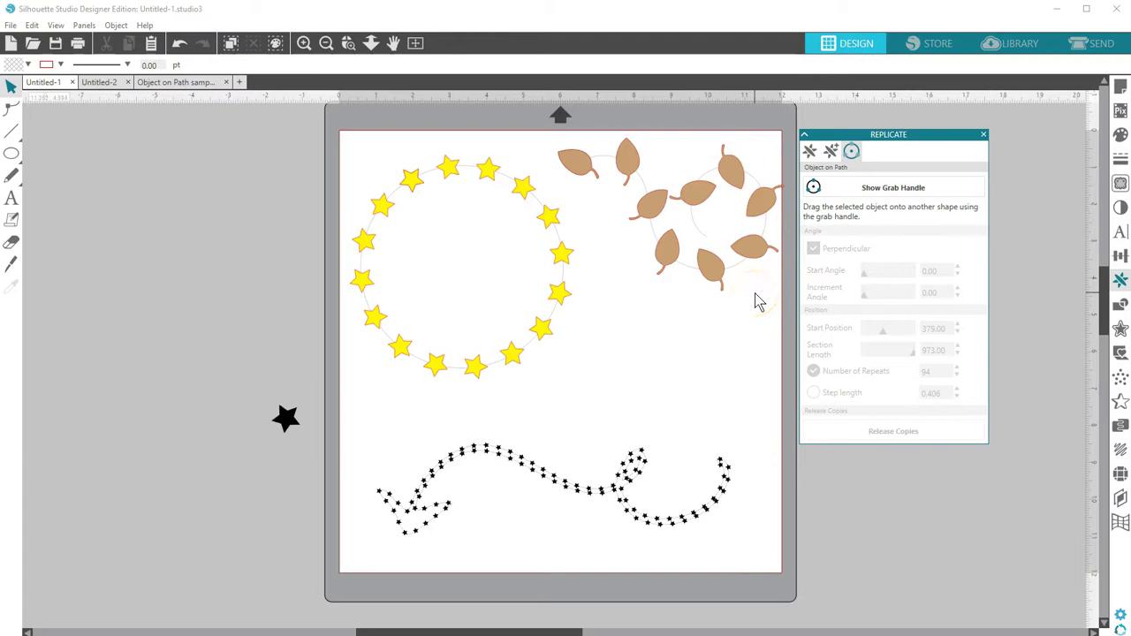
Step: In the Untitled-2 document, replicate the teal star cluster around the circle with 9 repeats and a start angle of 48
left_click(99, 82)
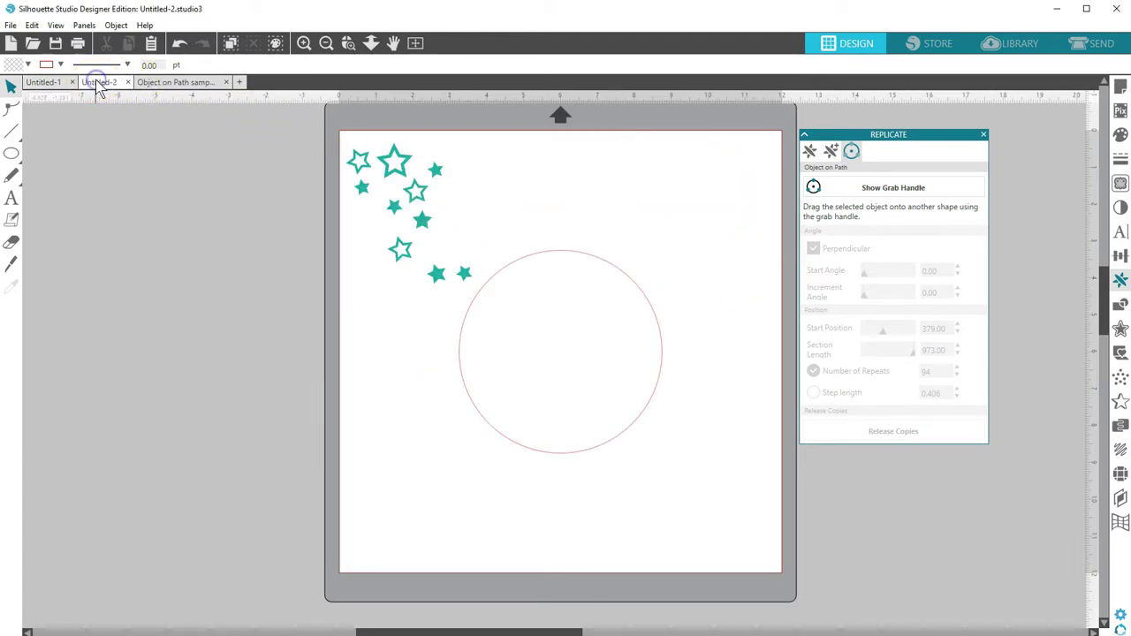
left_click(424, 205)
left_click_drag(420, 196, 532, 255)
left_click(812, 185)
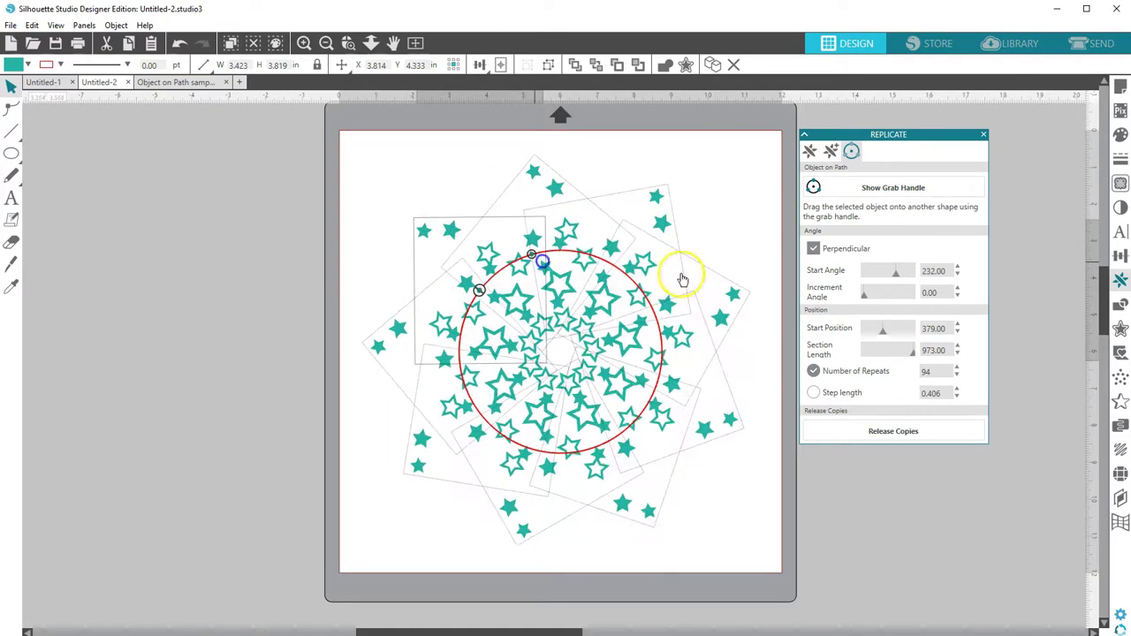
left_click_drag(896, 273, 873, 286)
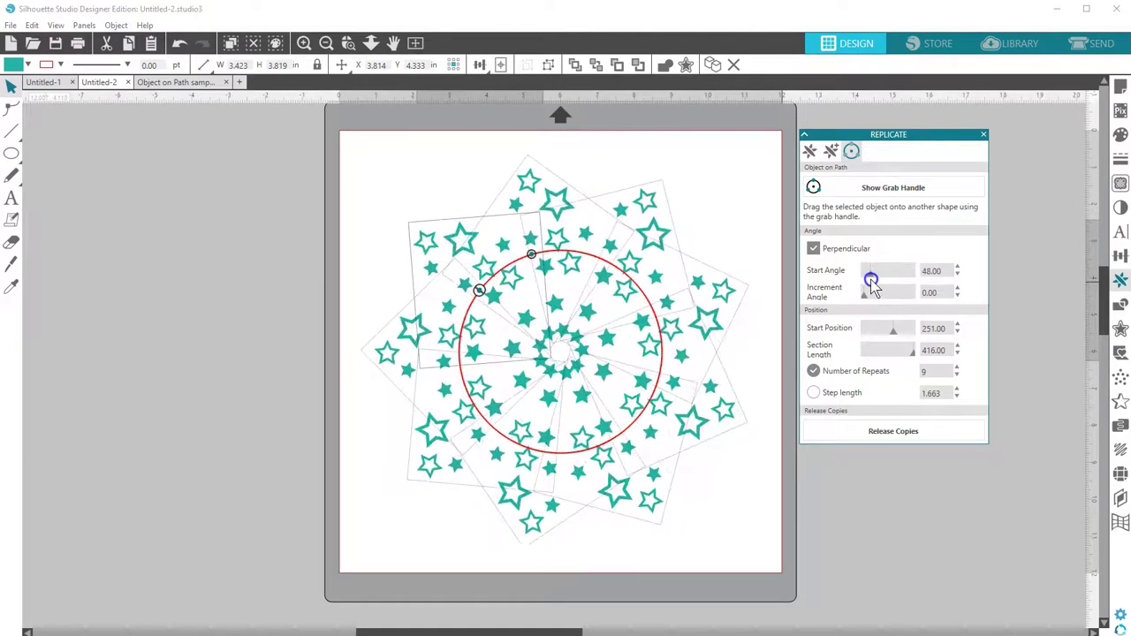
left_click(765, 428)
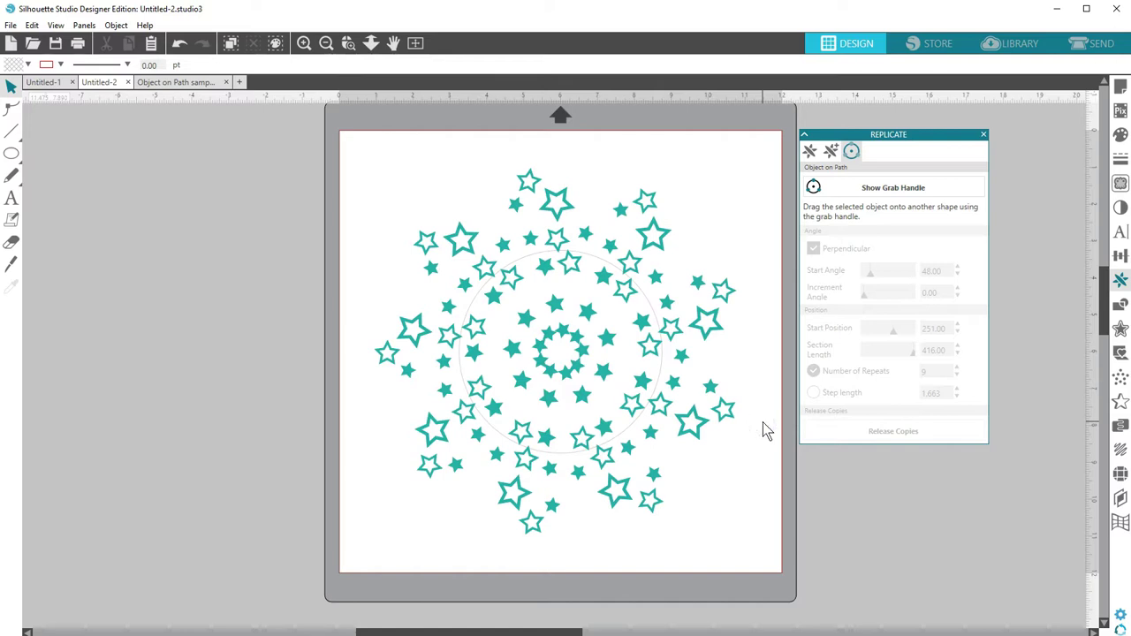